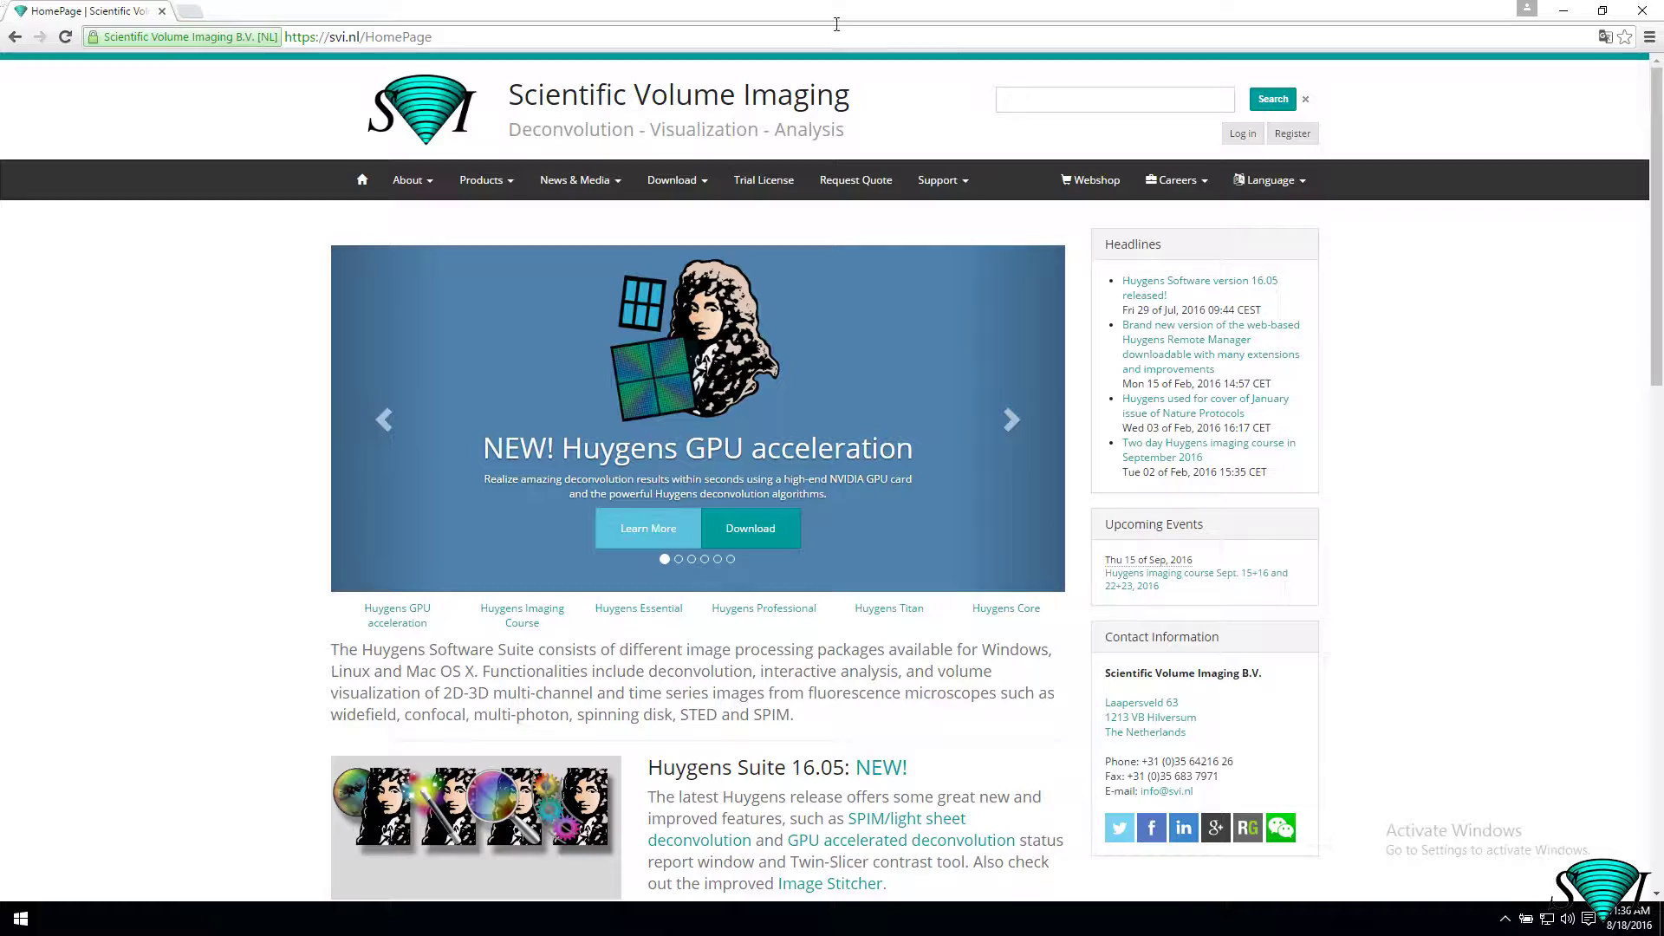
- Log in to the Scientific Volume Imaging website with your username and password
click(1250, 136)
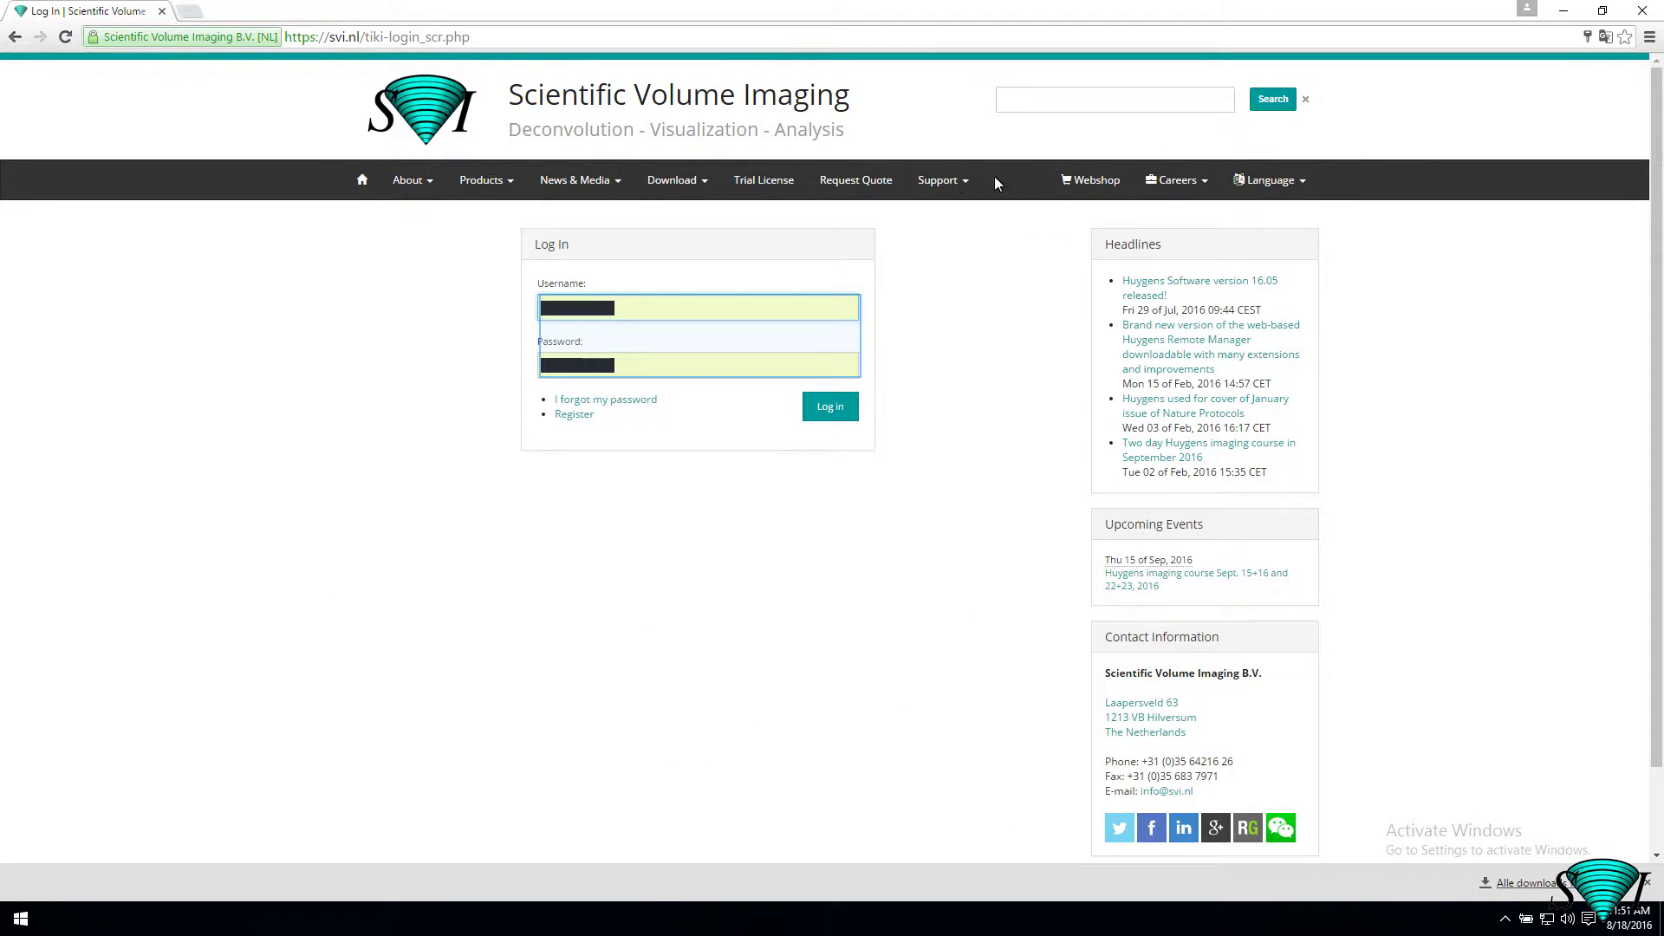
click(838, 410)
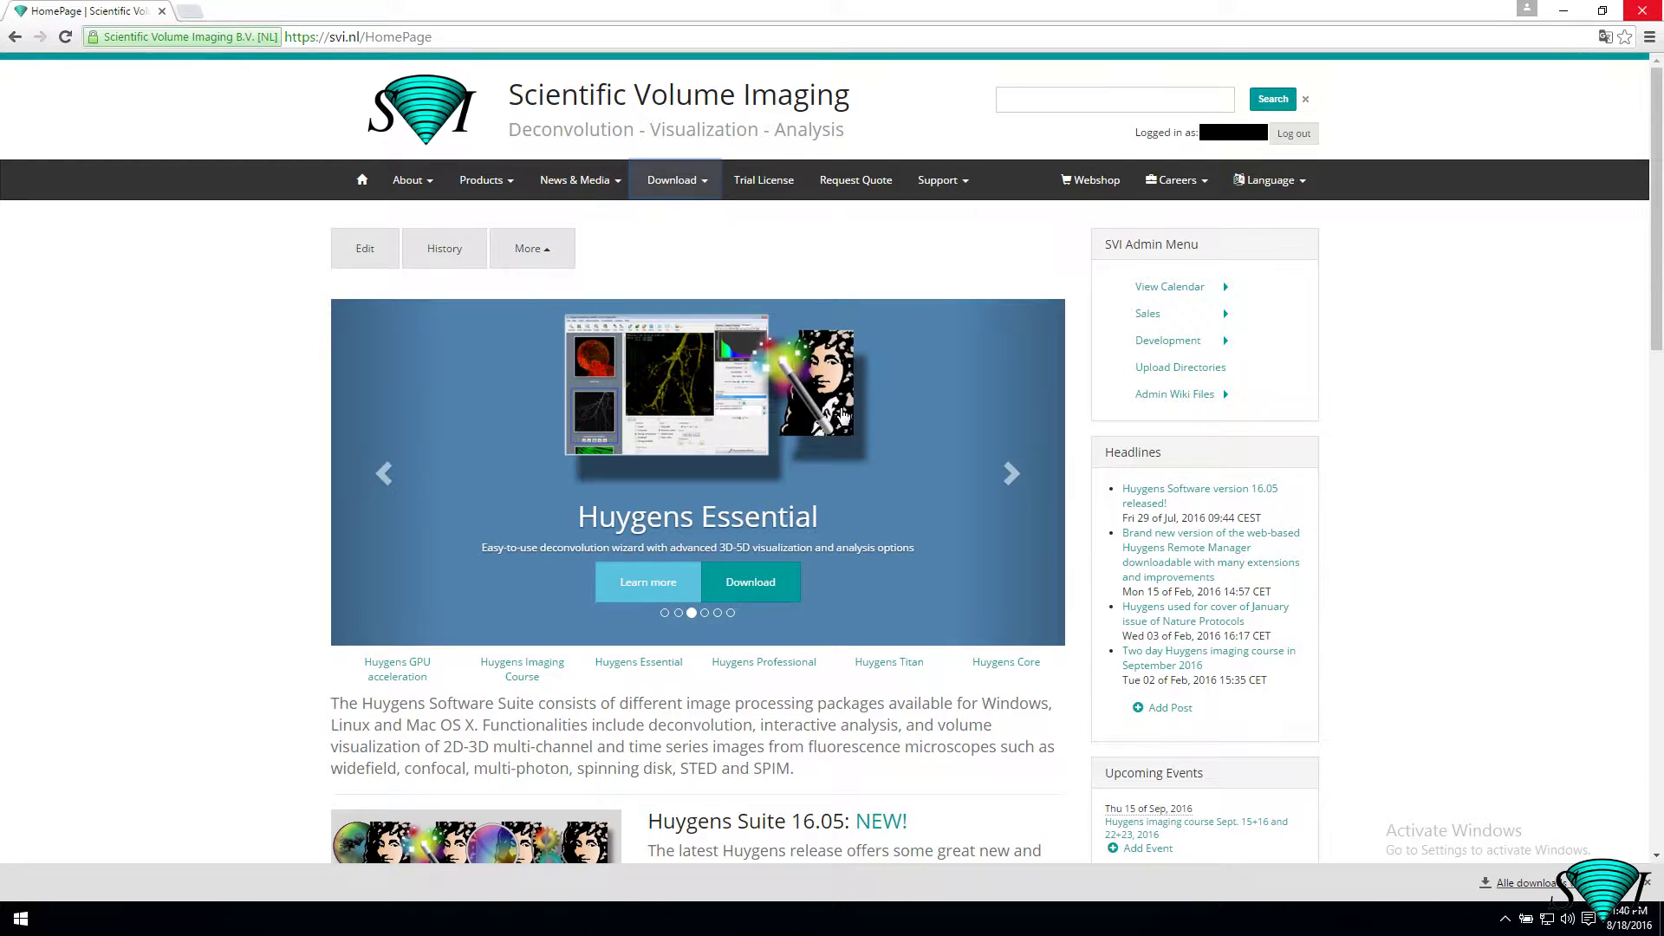
- Go to Download > Software to list the current Huygens release packages
click(696, 180)
click(681, 219)
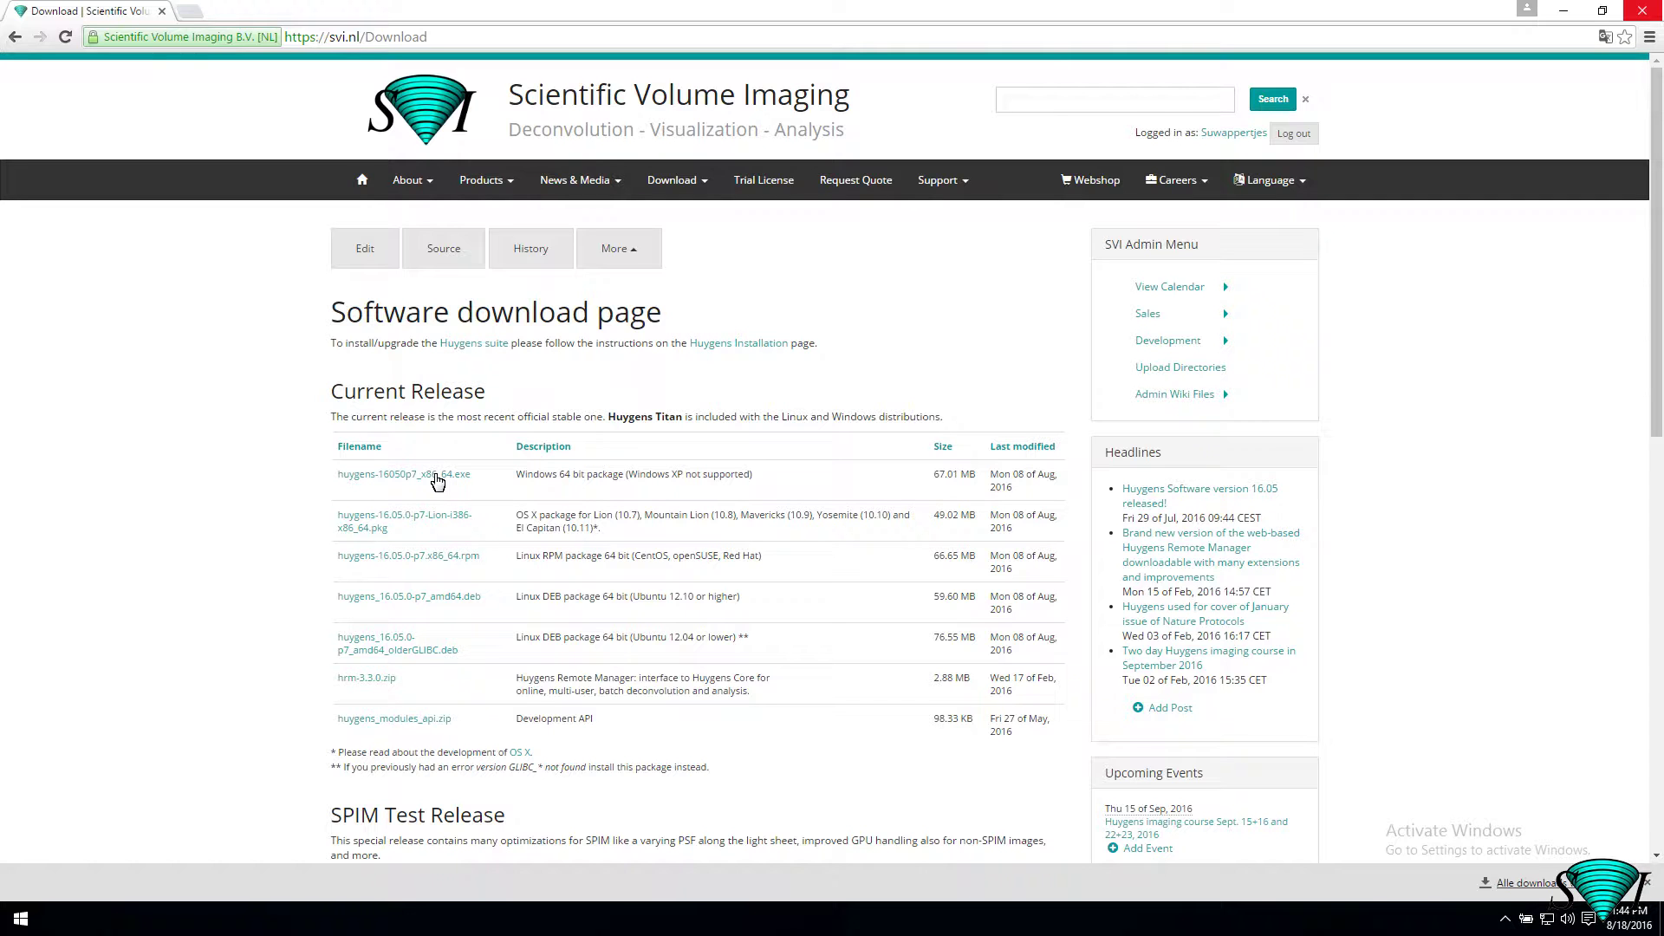
- Download and run the Windows 64 bit installer, accepting the license with the Full install type
click(437, 482)
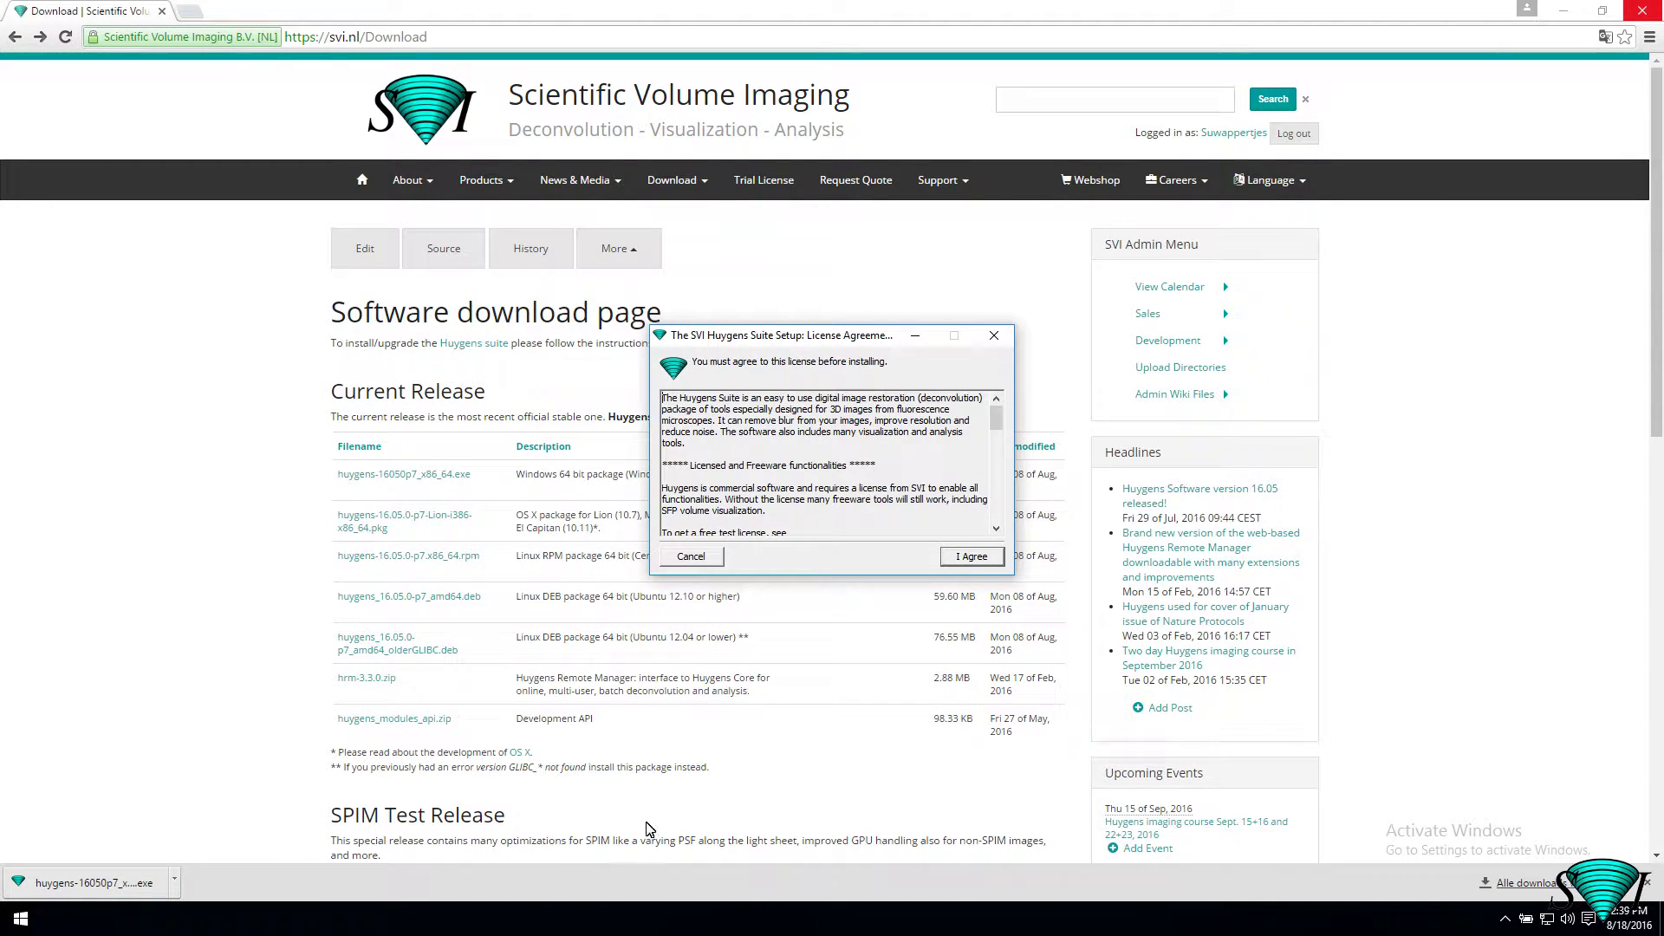
click(972, 559)
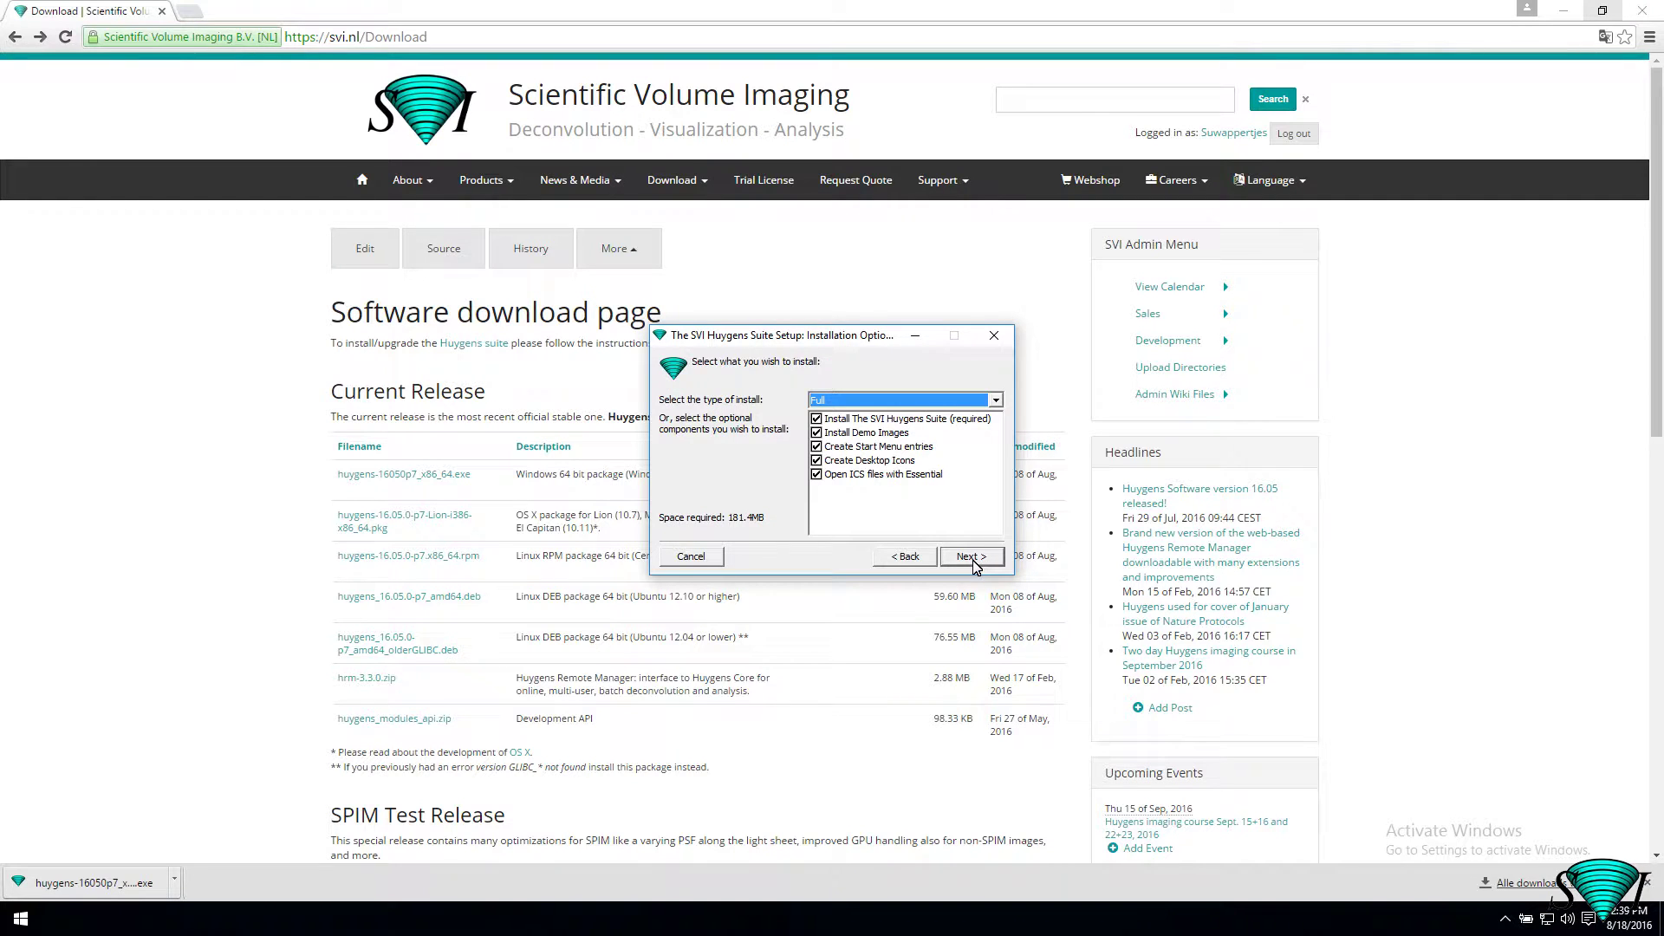
click(996, 401)
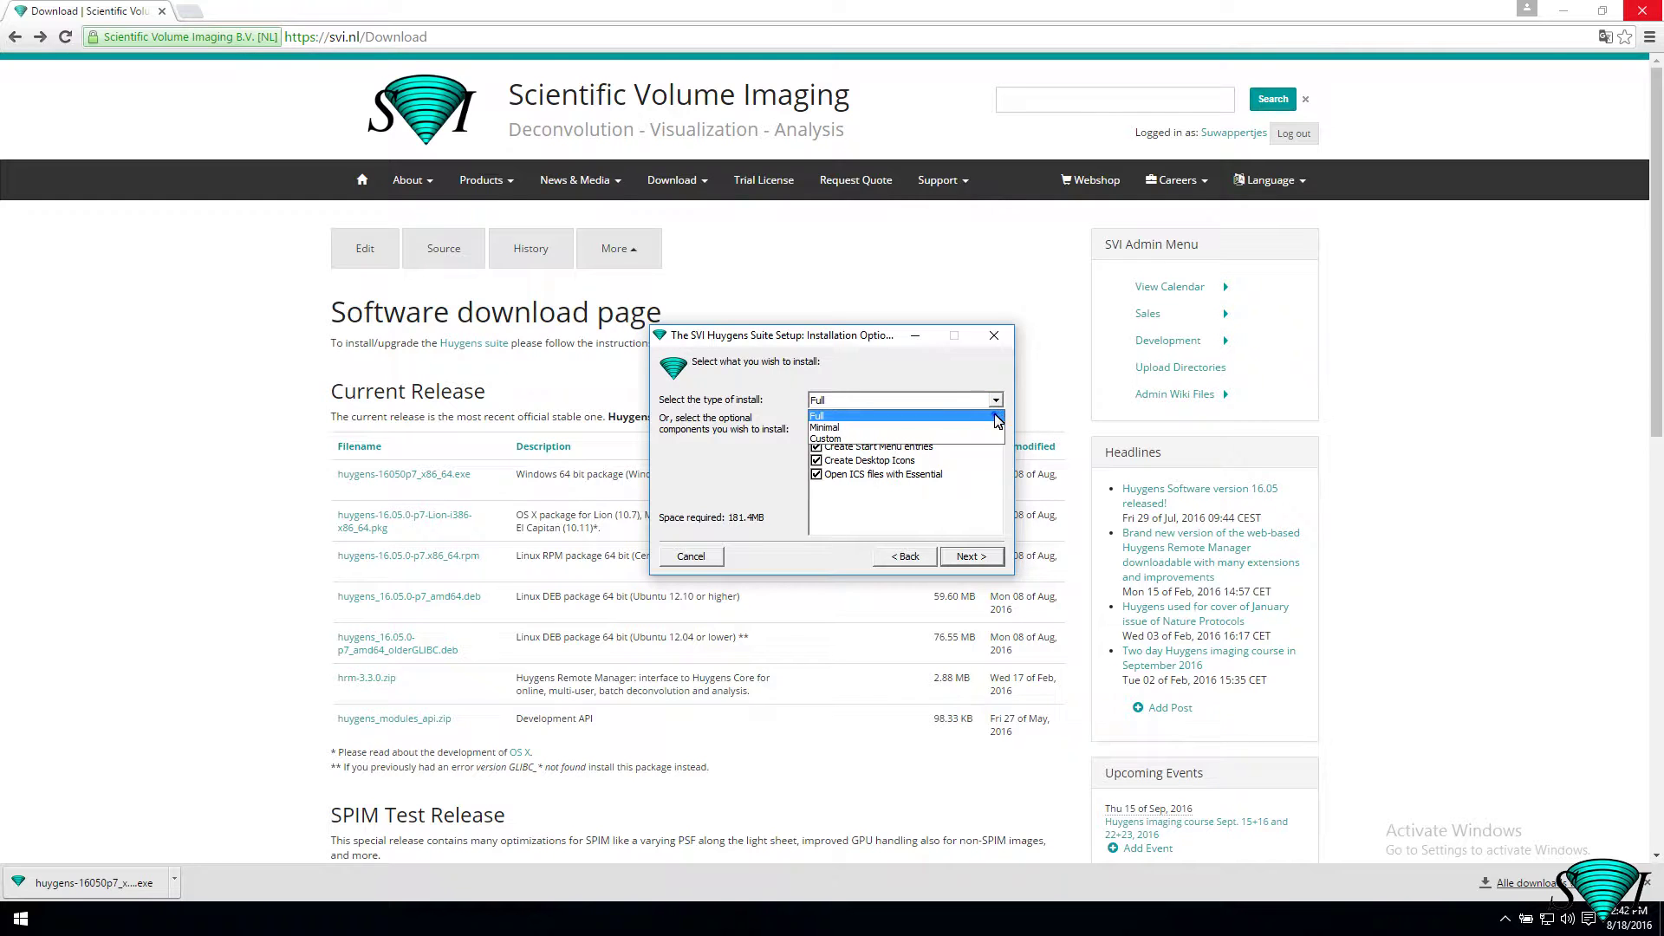
click(997, 418)
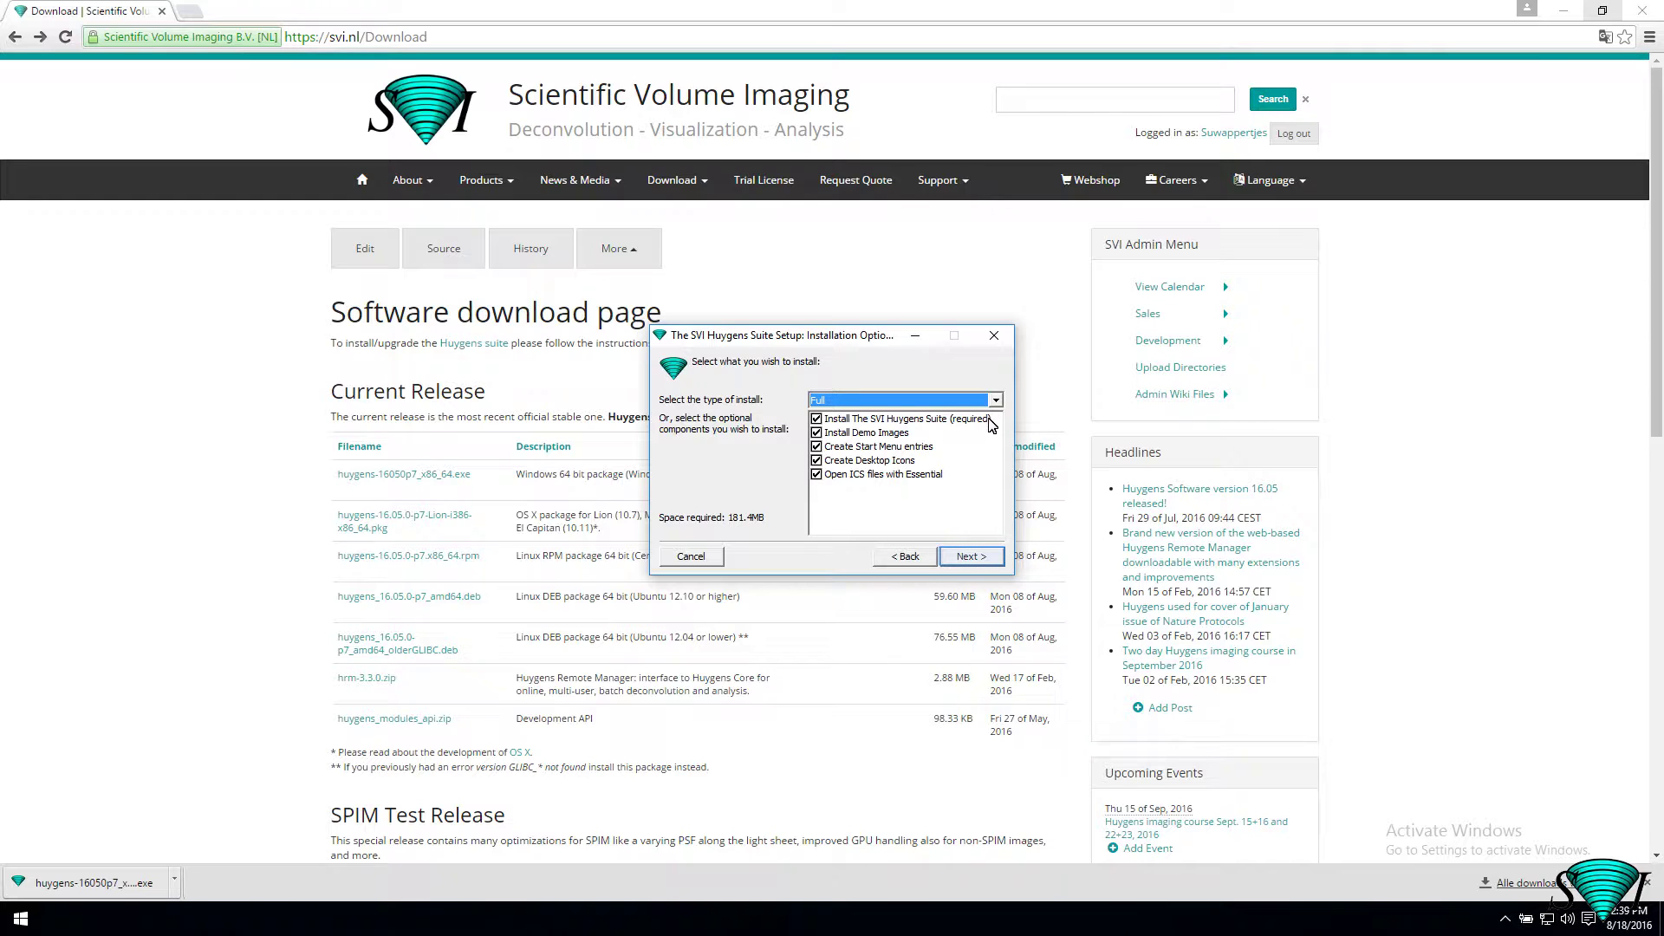
click(976, 559)
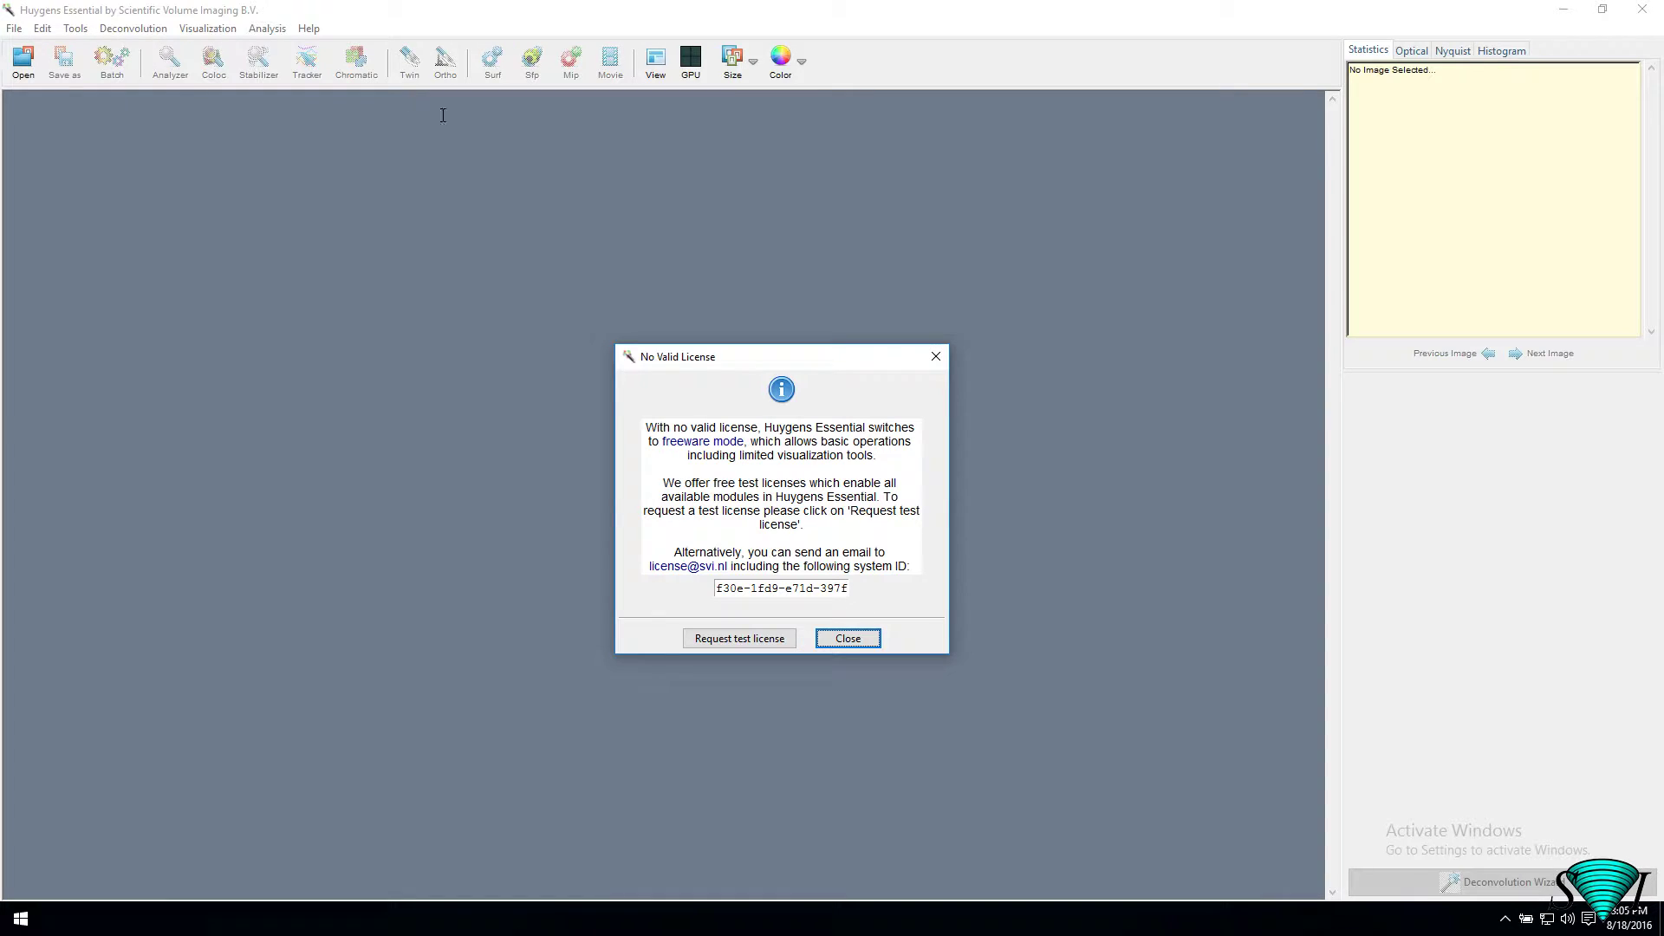
- Copy the system ID from the No Valid License notice, then close the notice
click(720, 589)
key(ctrl+a)
double_click(843, 593)
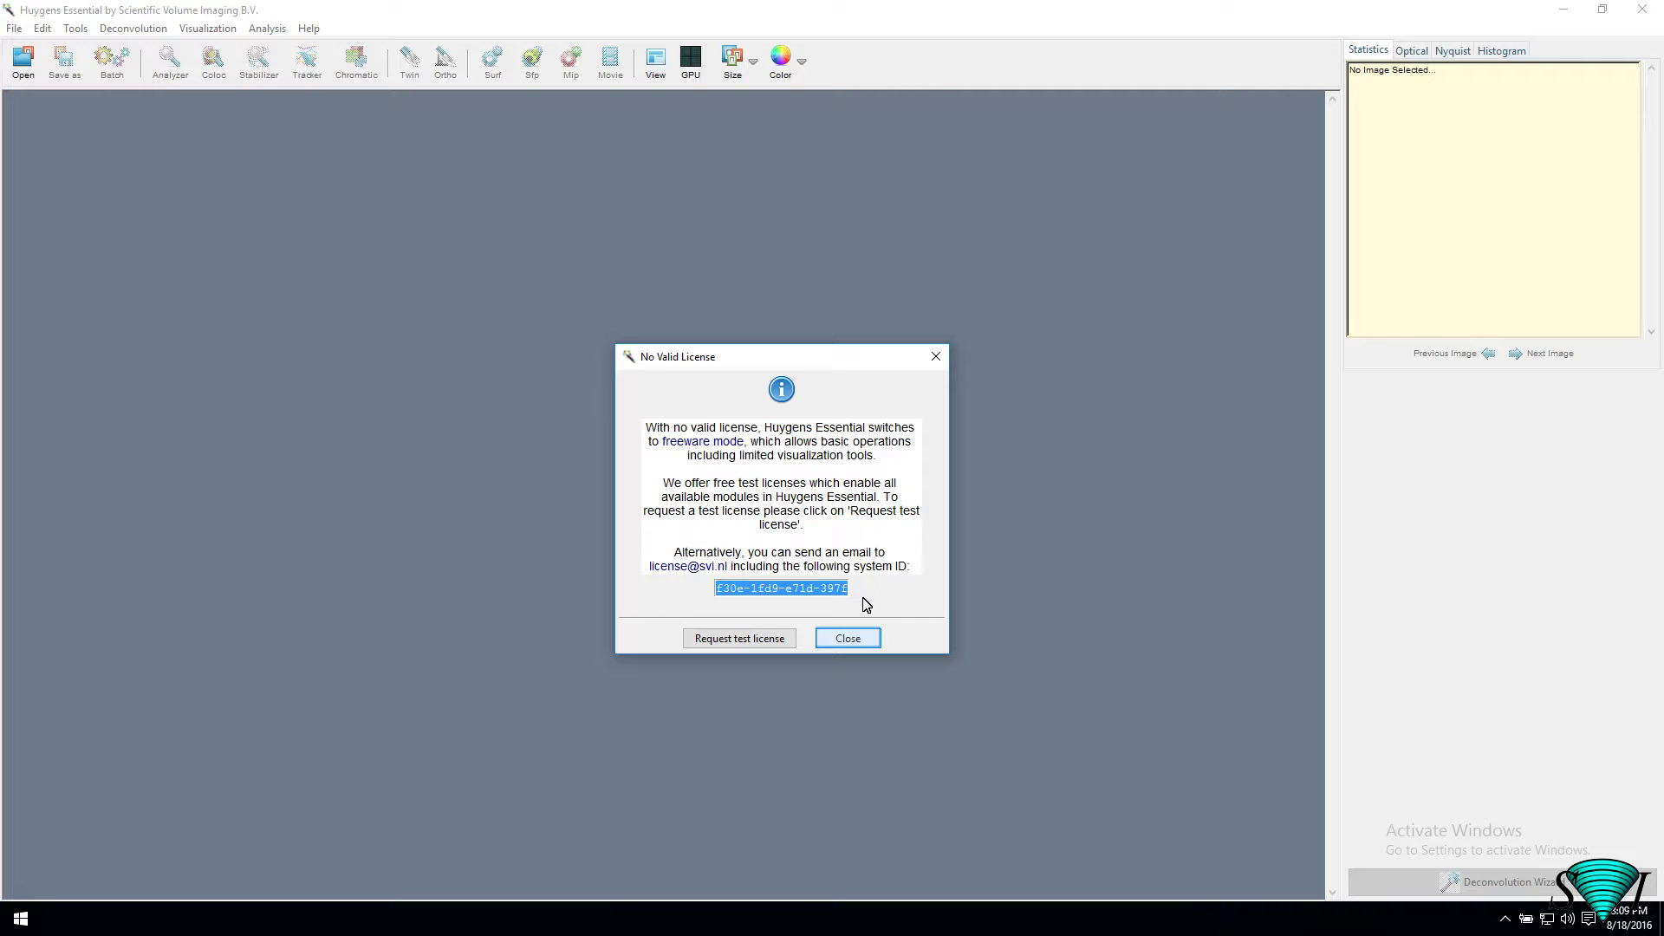
click(874, 642)
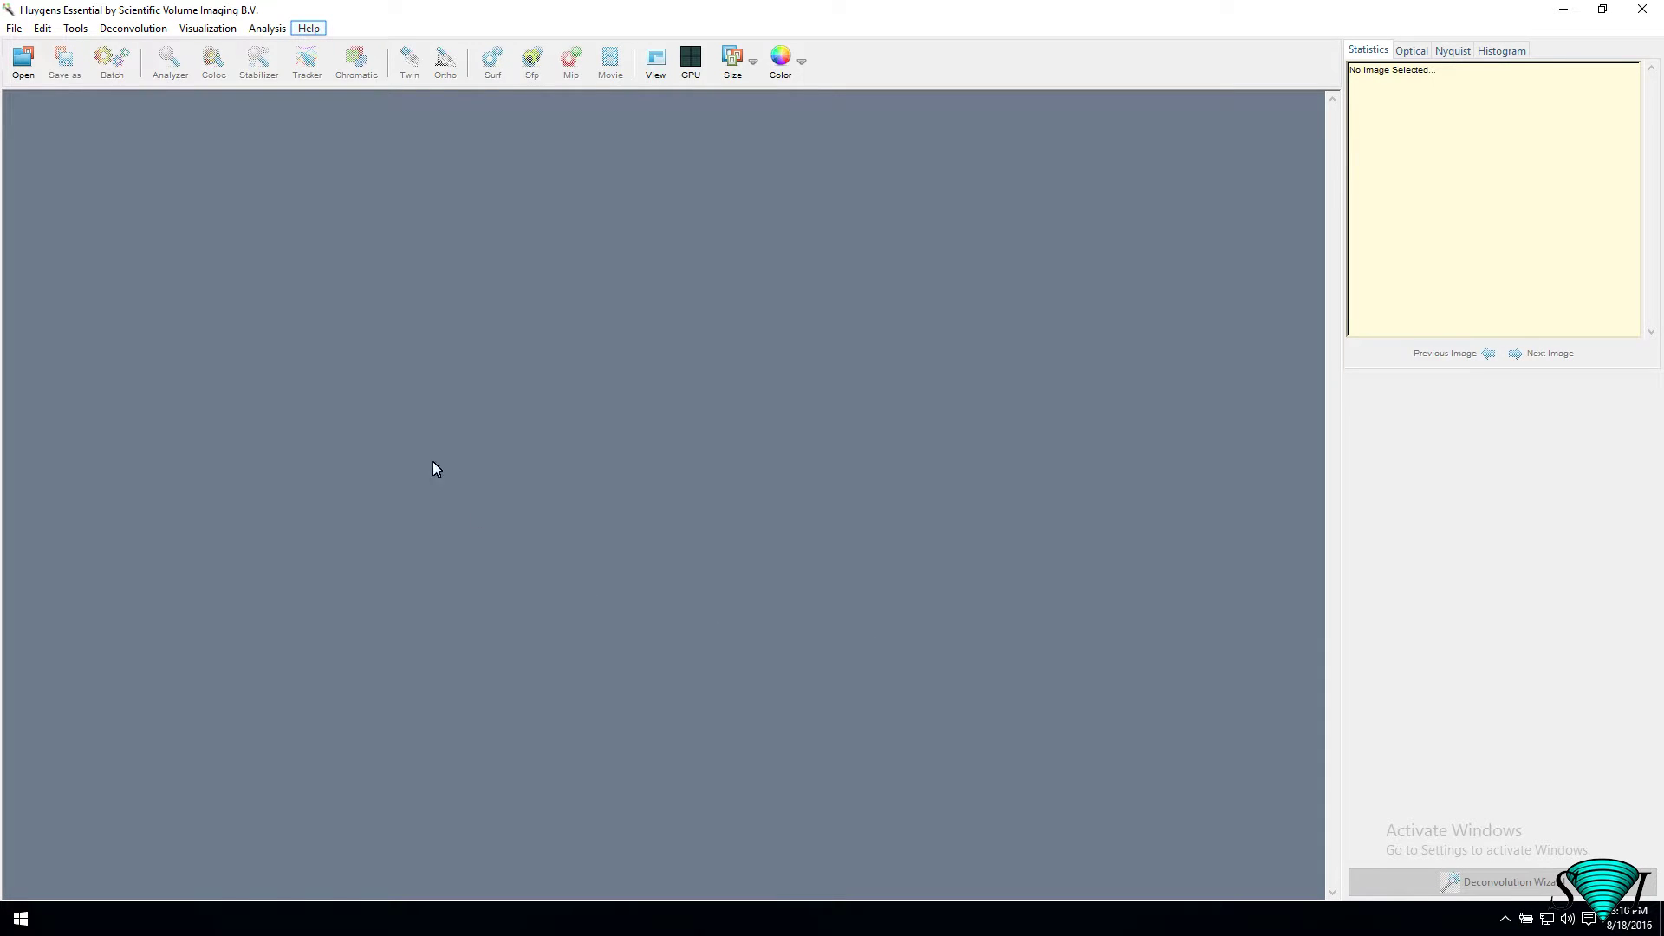
- Open Help > License overview to view the freeware desktop license status
click(312, 28)
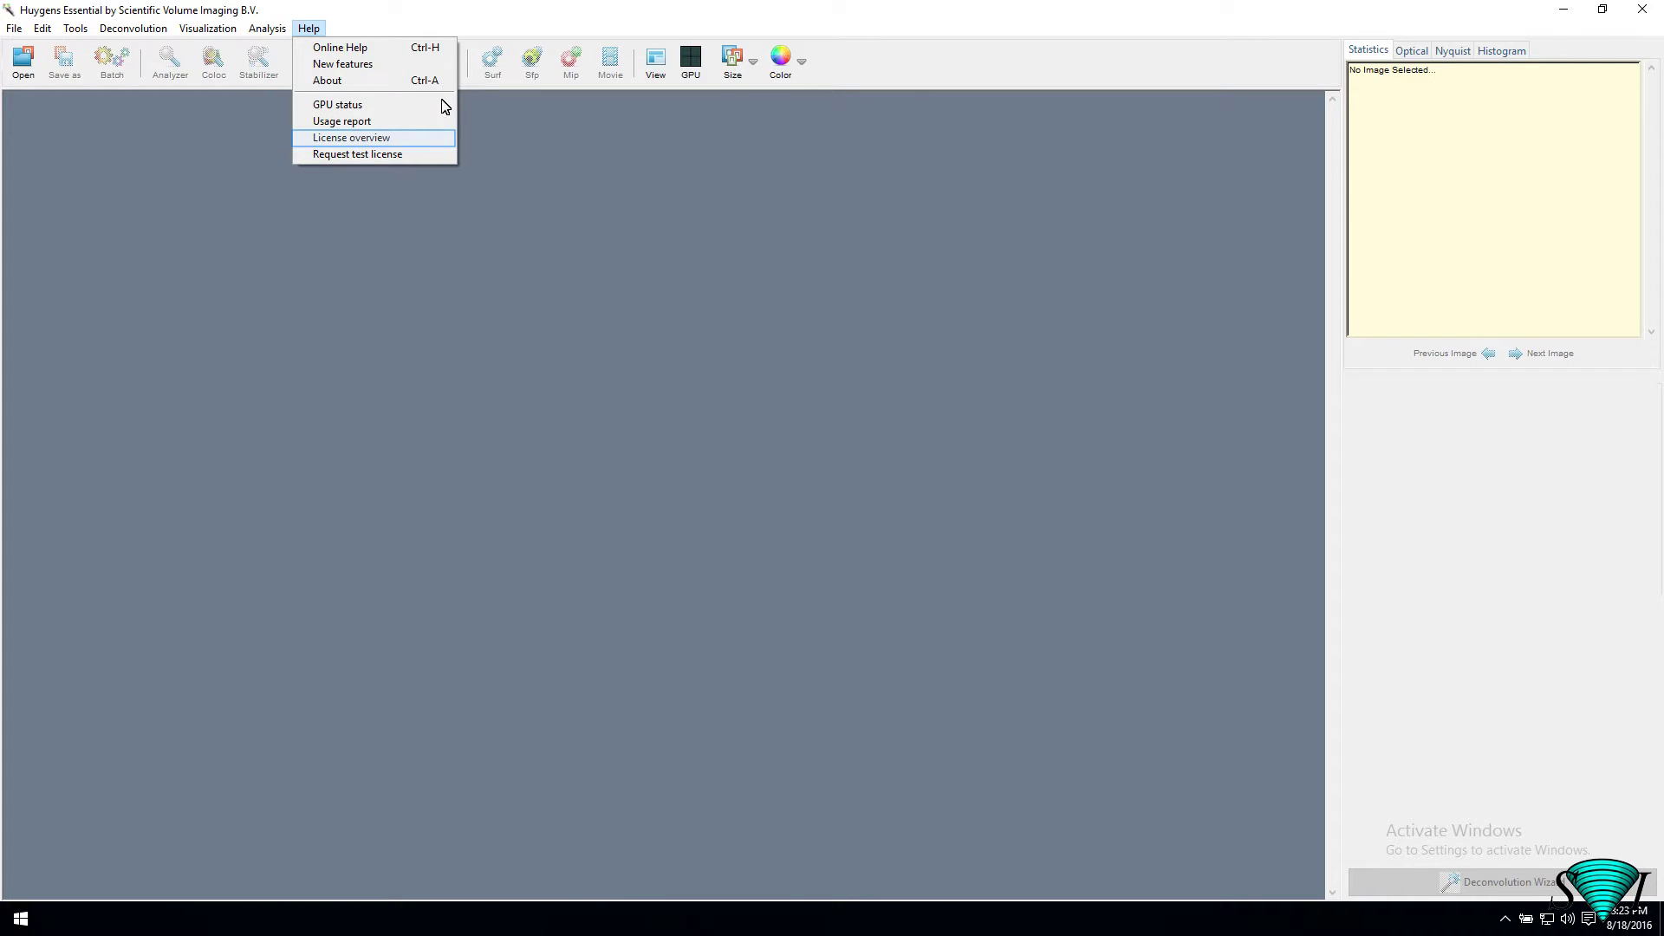
click(377, 139)
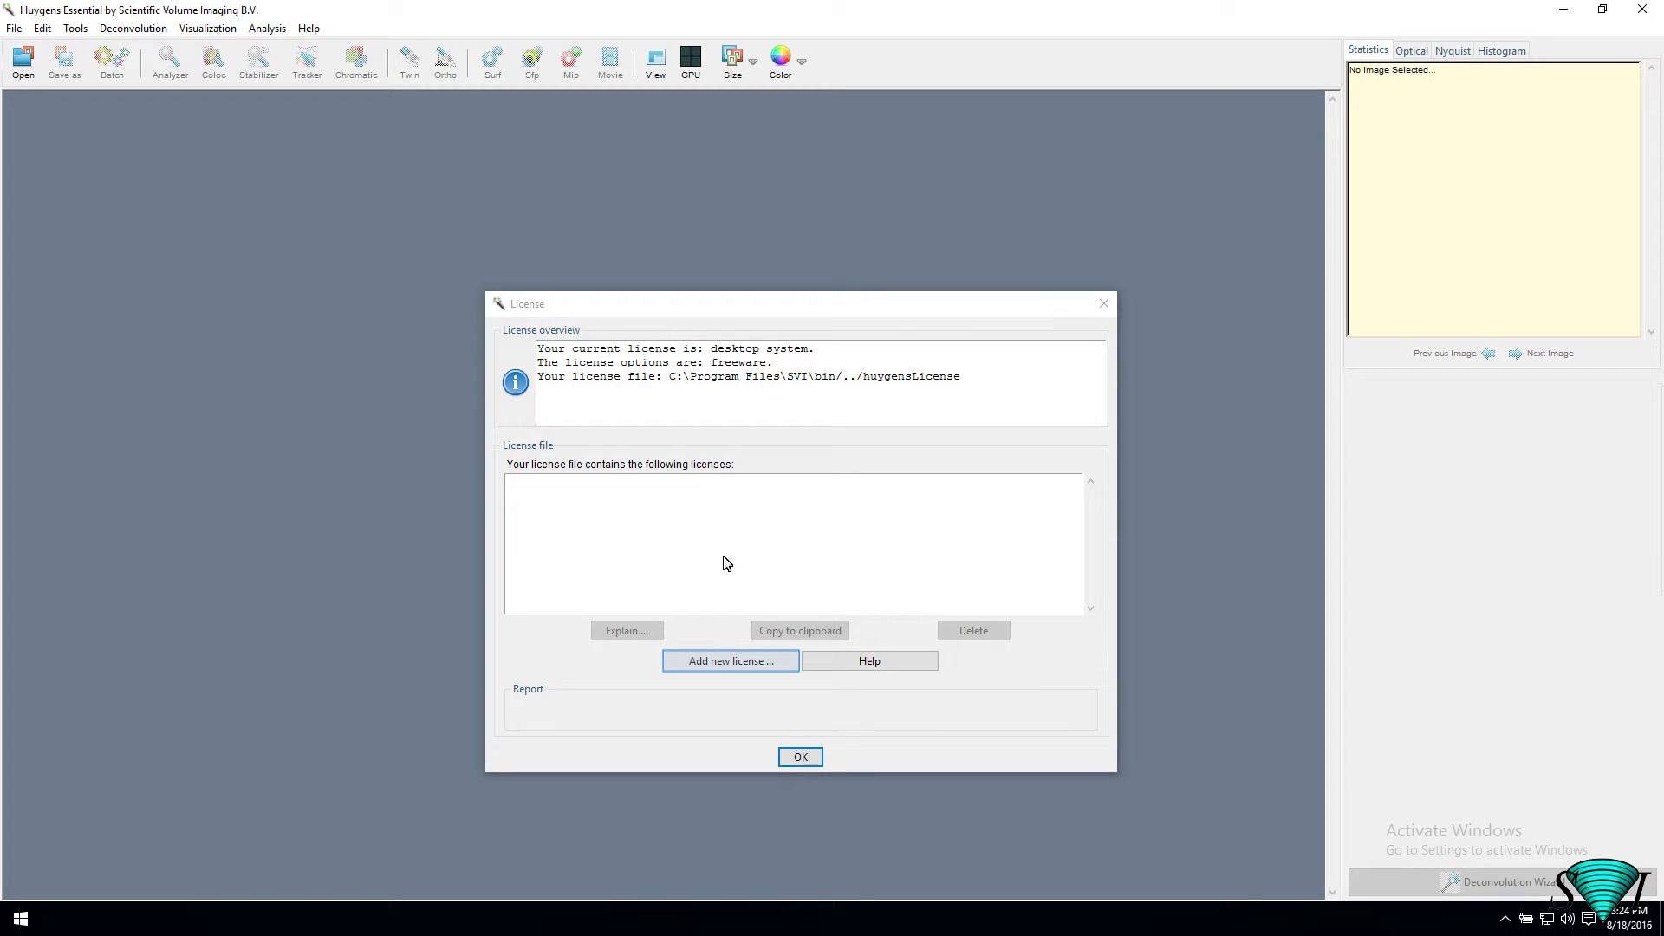
- Paste the license key into a new license entry and add it to the license file
click(728, 664)
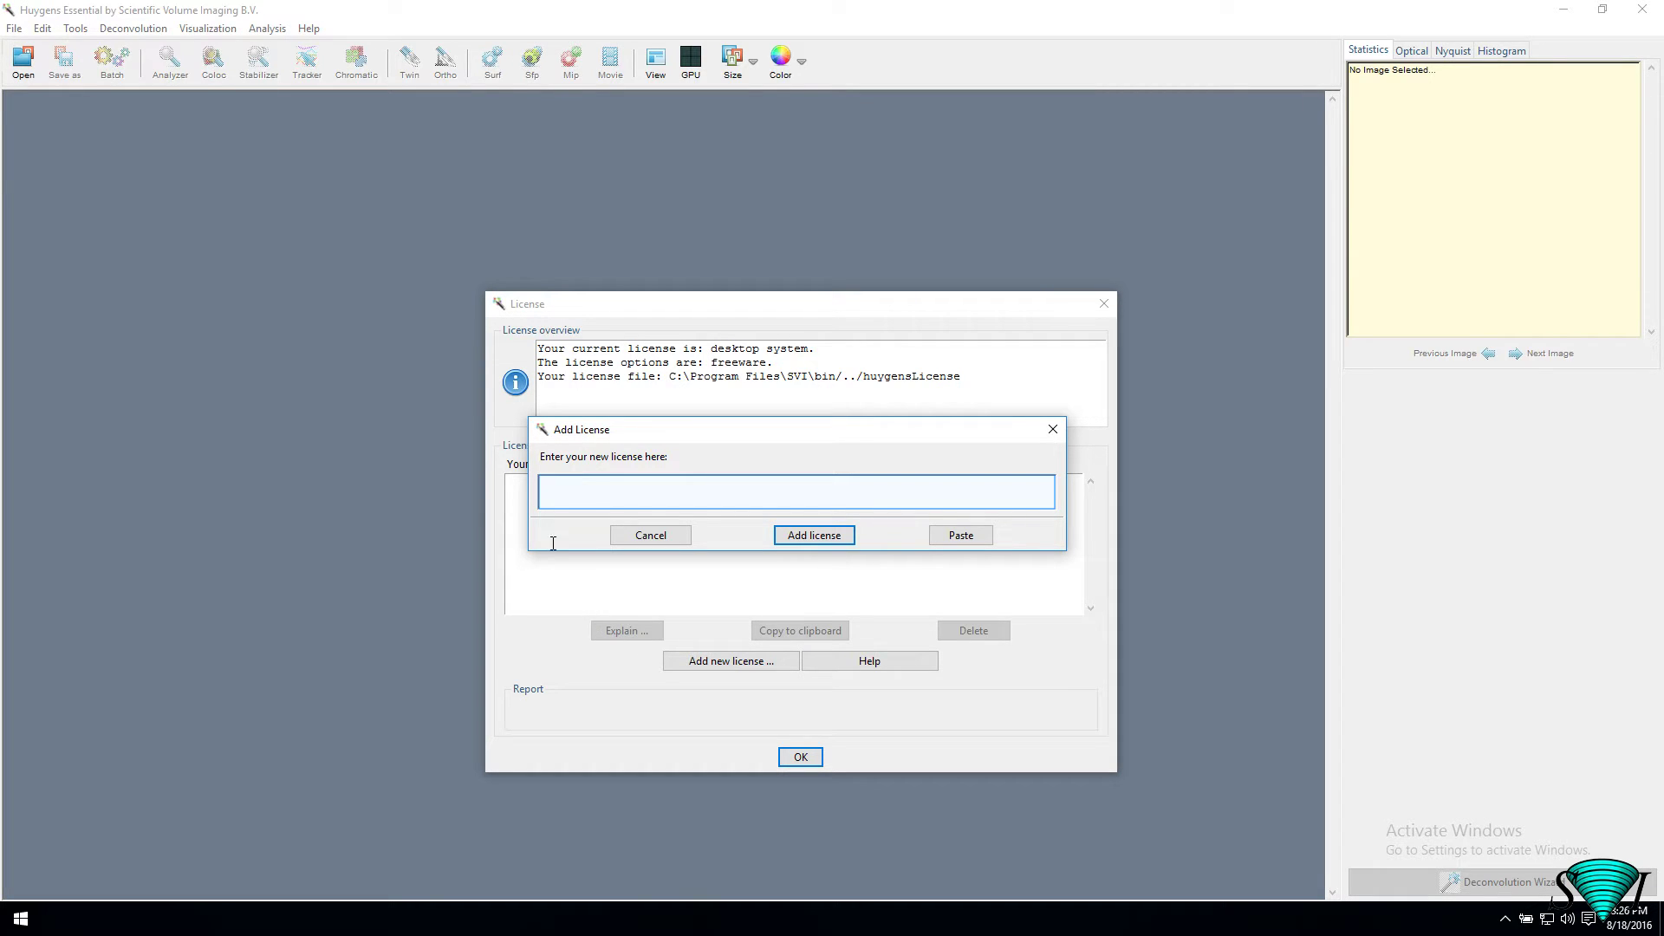
key(ctrl+v)
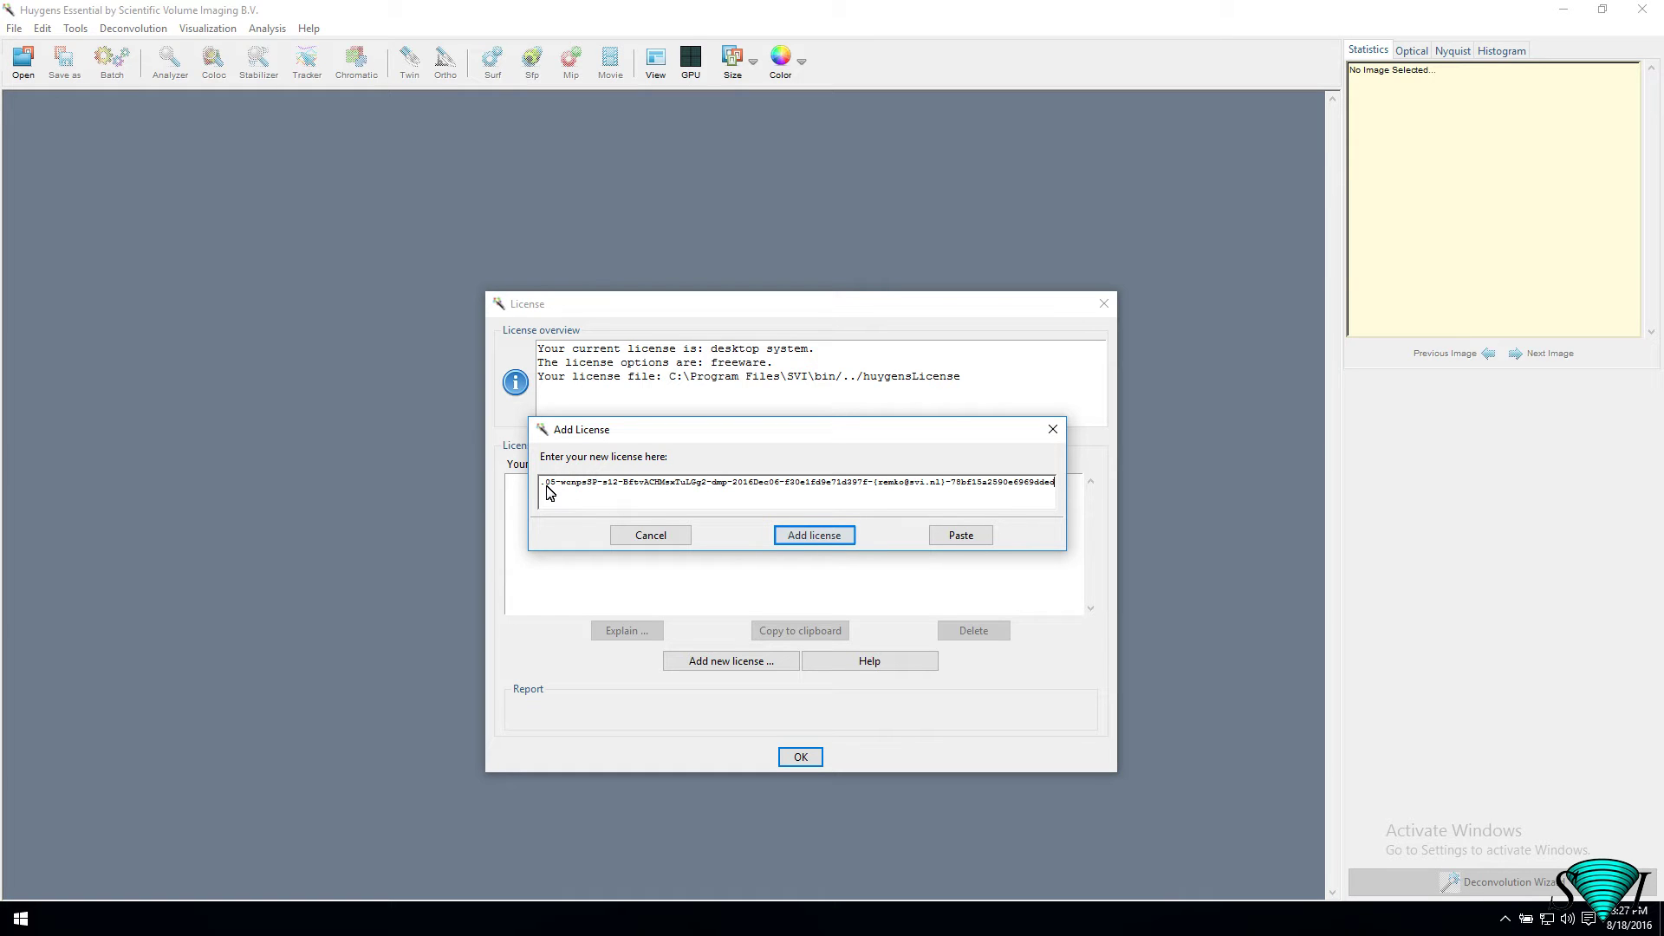
click(809, 536)
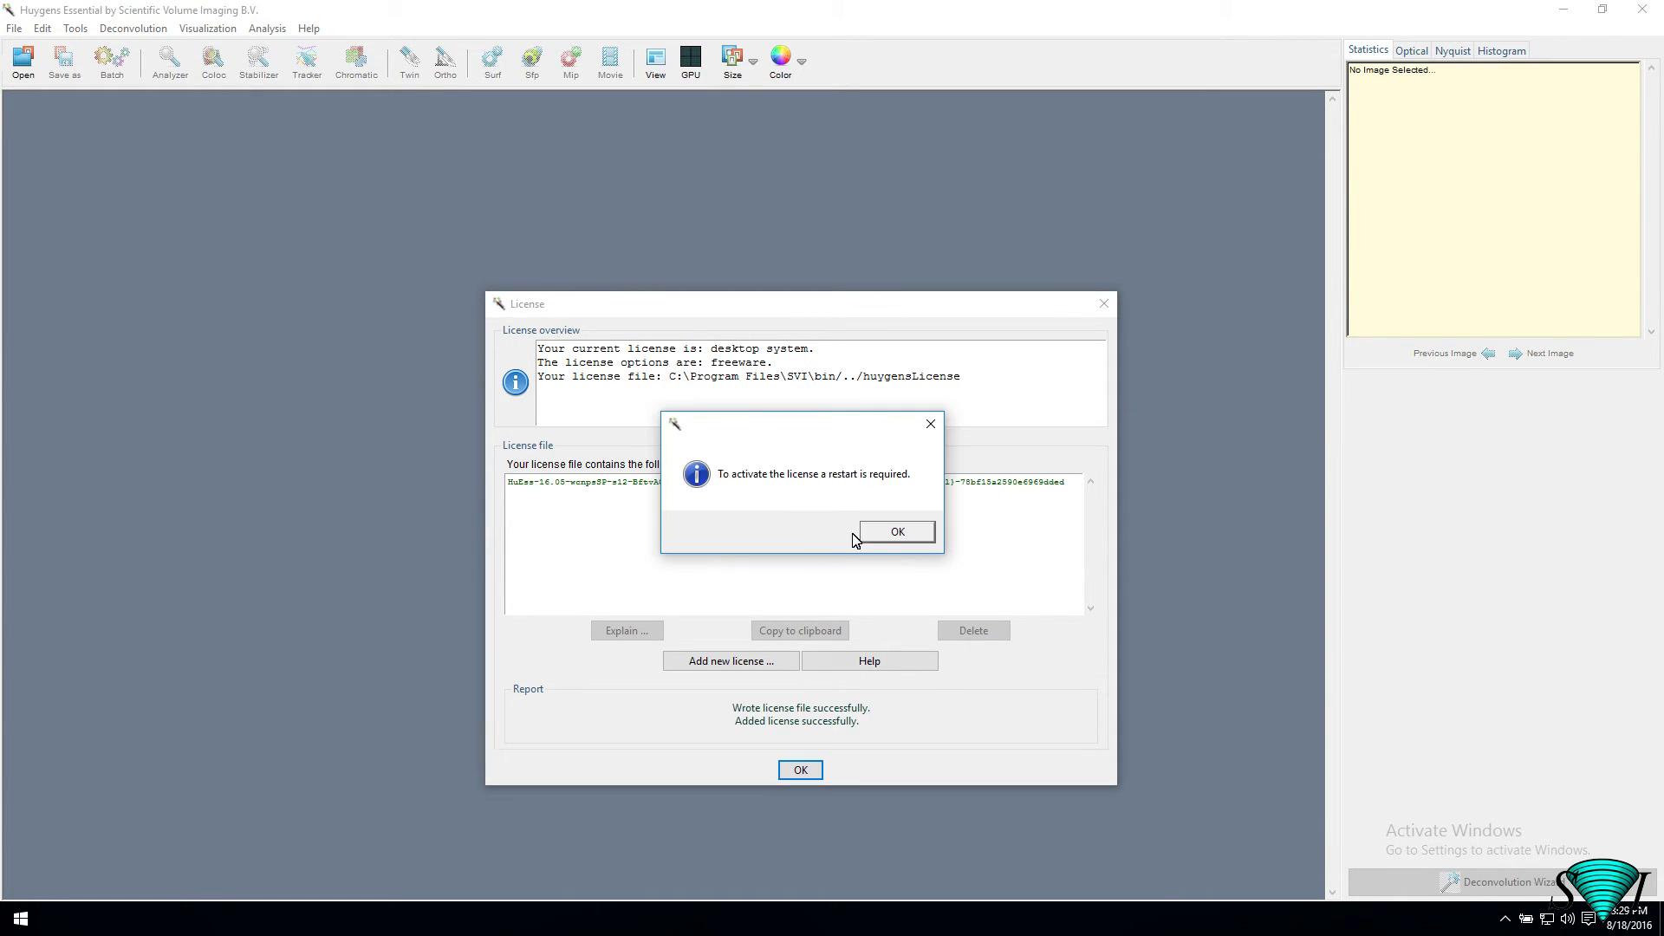
- Acknowledge the restart-required message so the License window shows the added license
click(907, 534)
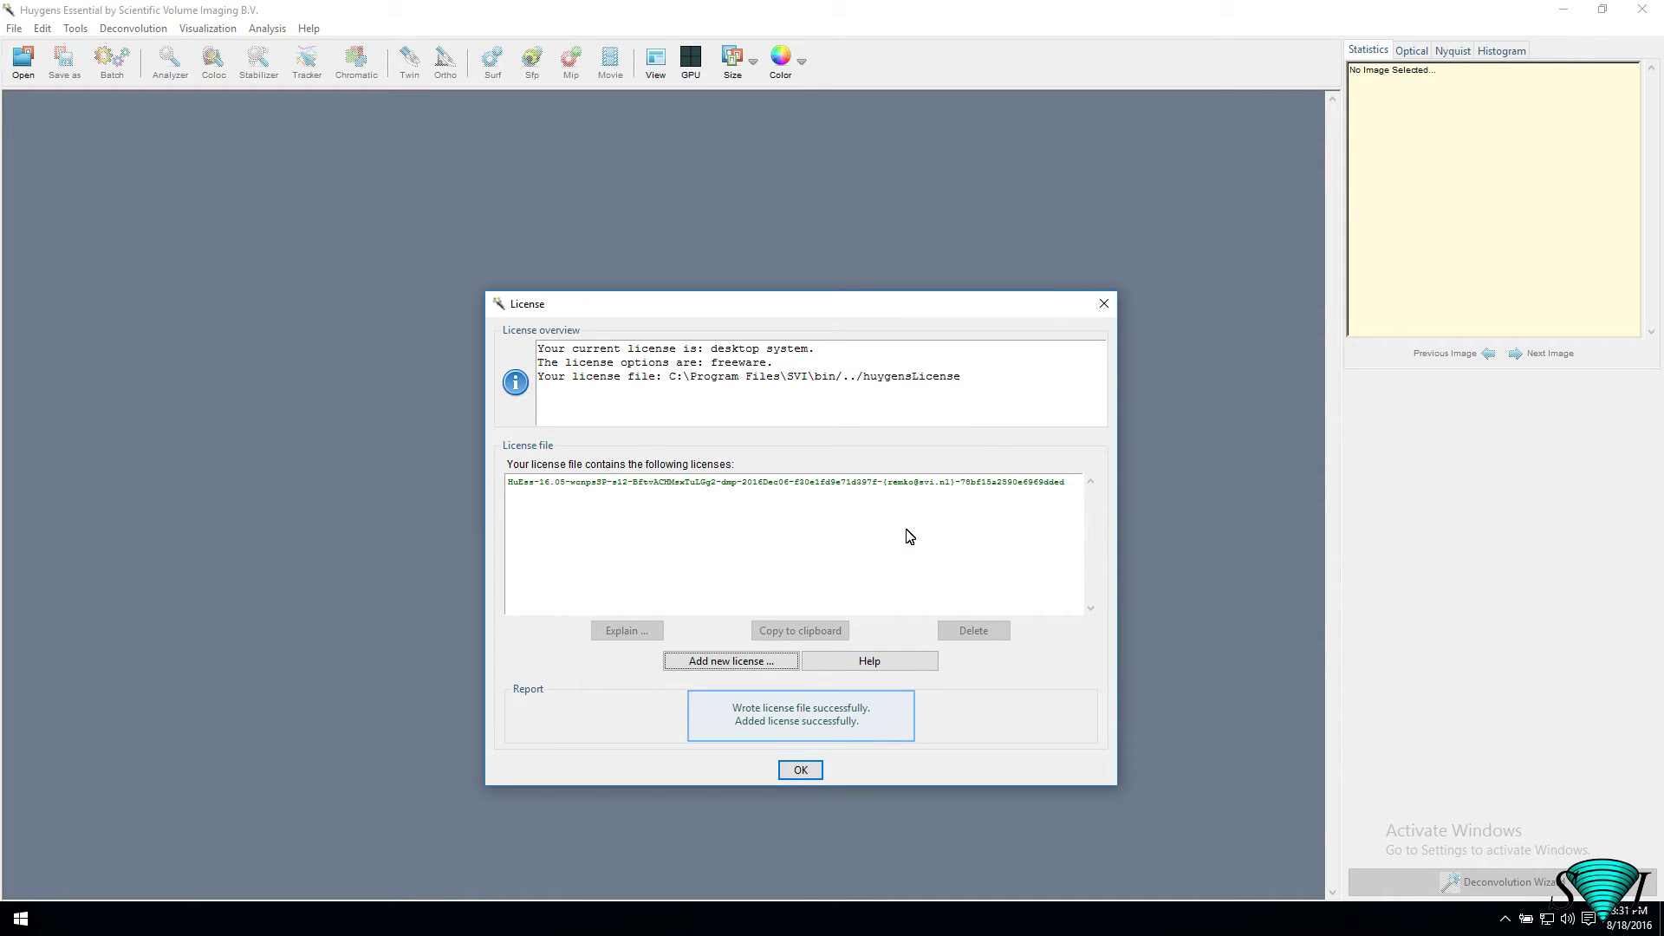